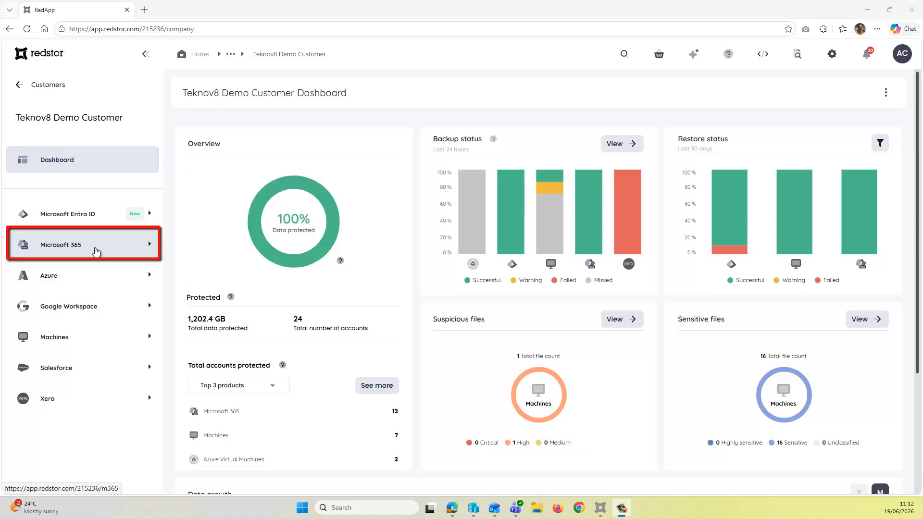
- Review which sites the existing Microsoft 365 SharePoint backup set protects, leaving its backup selection without saving
{"action": "left_click", "coordinate": [96, 250]}
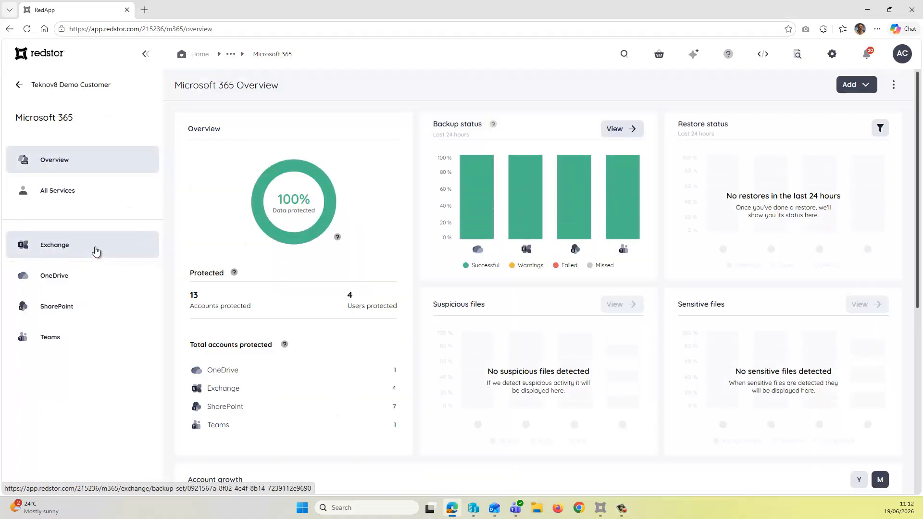
{"action": "left_click", "coordinate": [90, 312]}
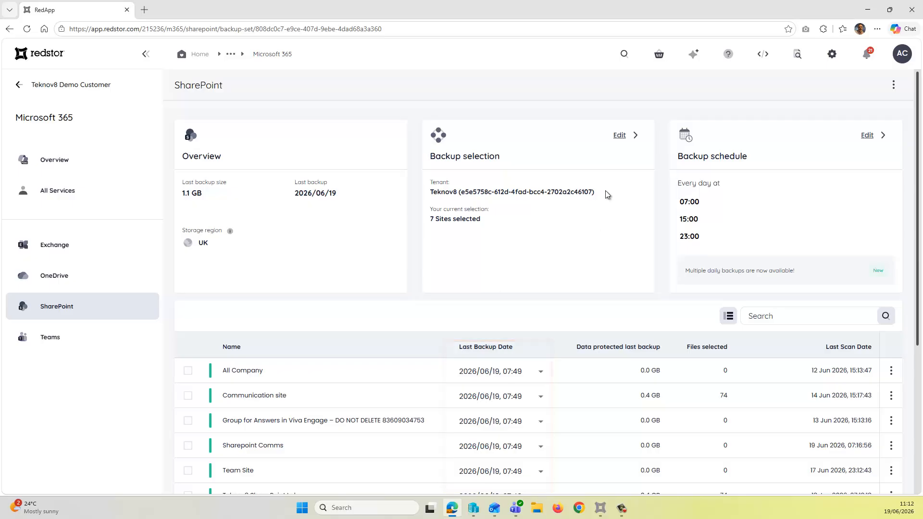
{"action": "left_click", "coordinate": [620, 136]}
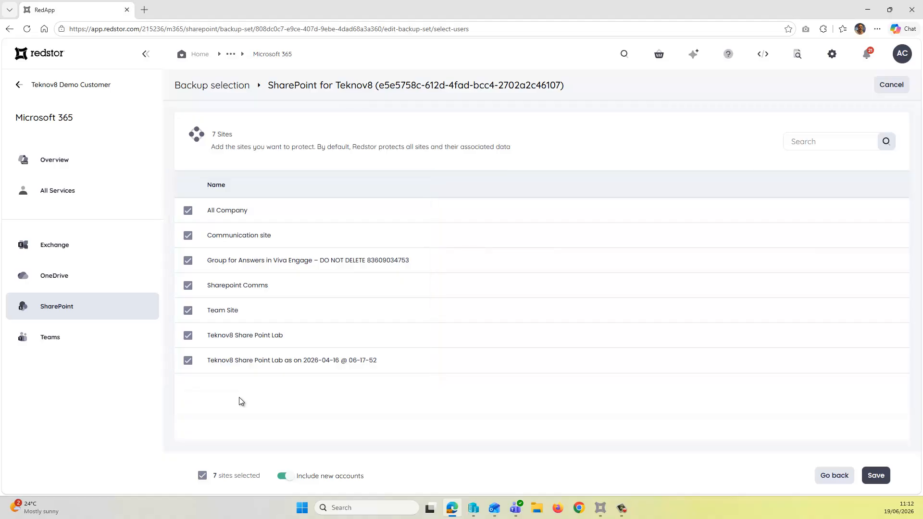
{"action": "left_click", "coordinate": [833, 476]}
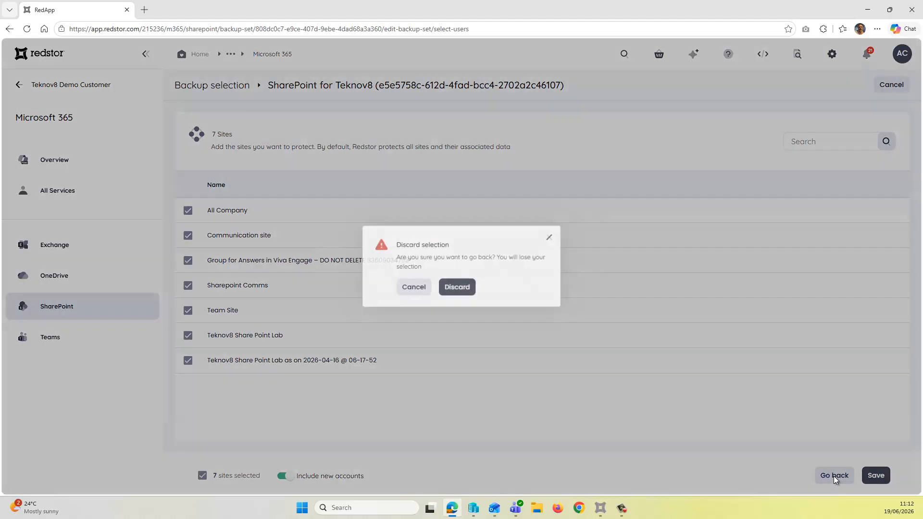
{"action": "left_click", "coordinate": [457, 286]}
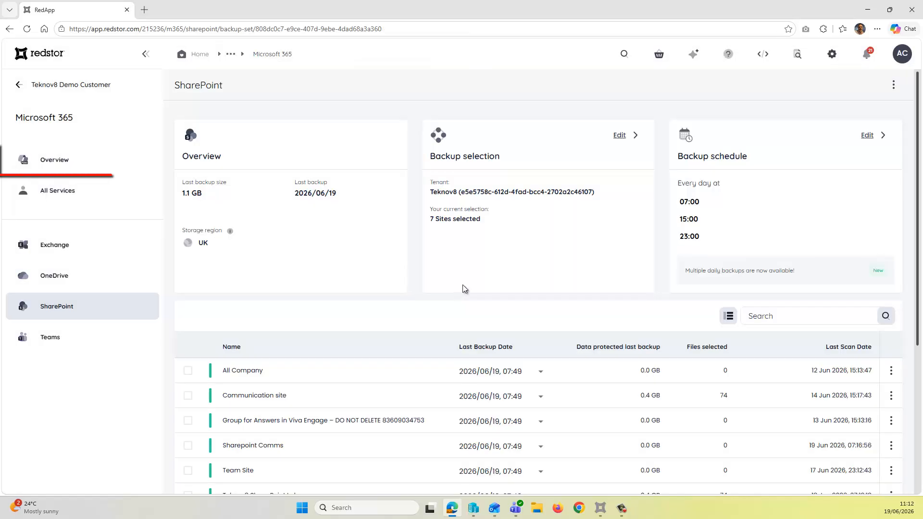
- From the Microsoft 365 overview, add a backup set for the SharePoint service and start its Microsoft sign-in
{"action": "left_click", "coordinate": [65, 168]}
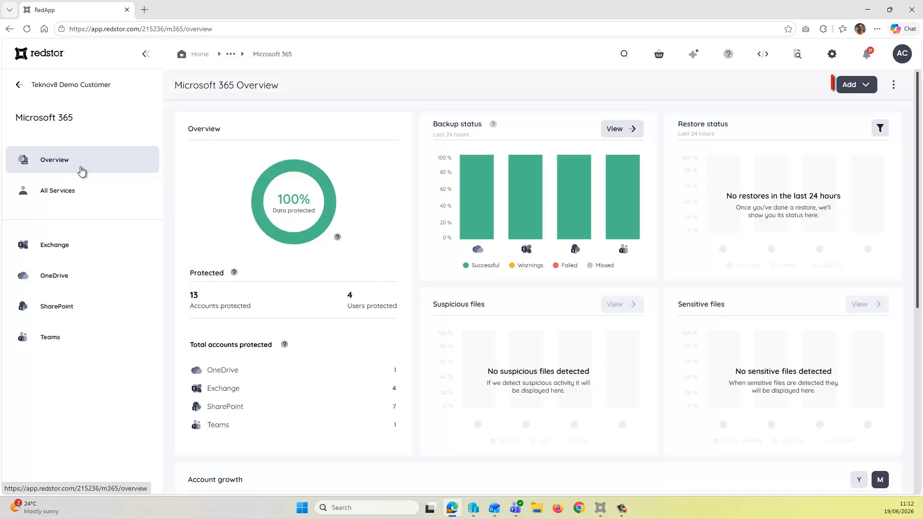
{"action": "left_click", "coordinate": [863, 85]}
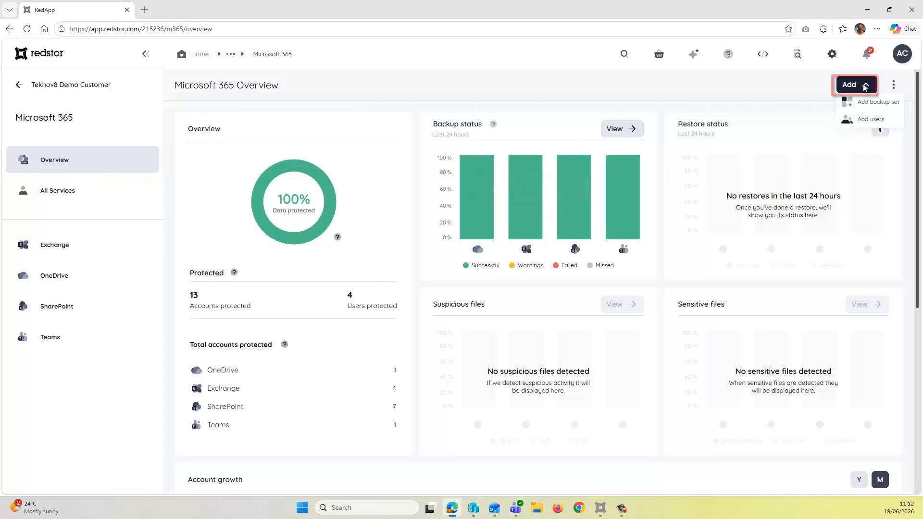
{"action": "left_click", "coordinate": [884, 107]}
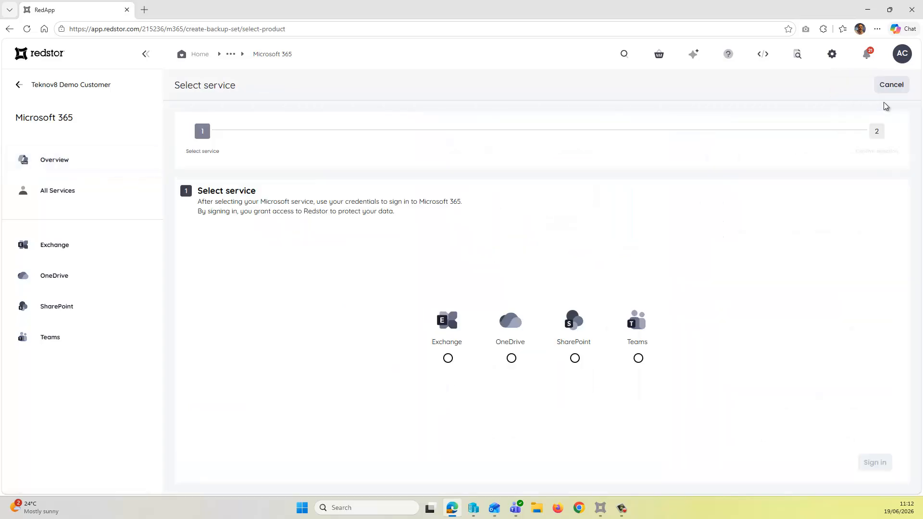
{"action": "left_click", "coordinate": [575, 358]}
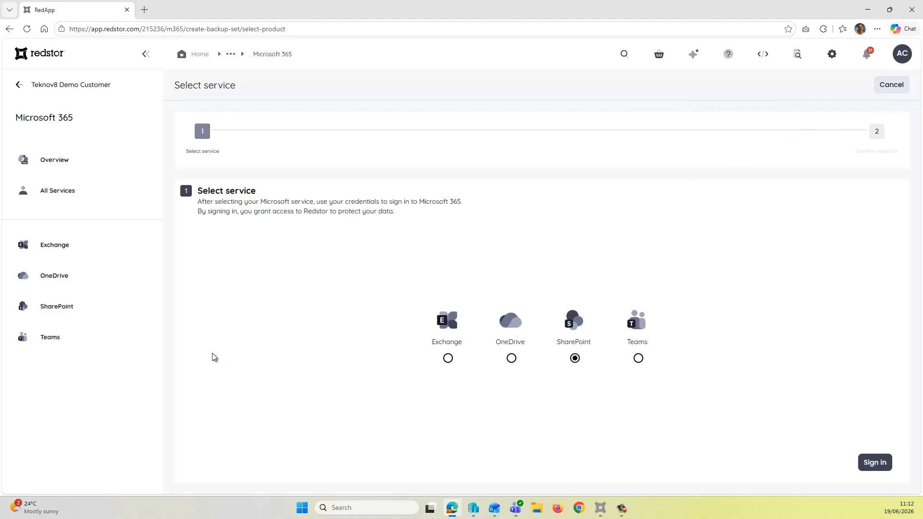
{"action": "left_click", "coordinate": [879, 462]}
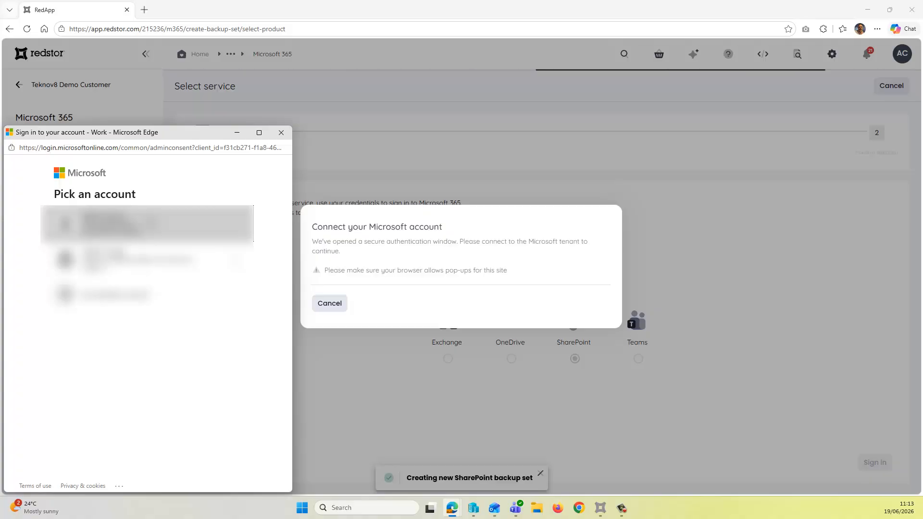
- Authorise Redstor's SharePoint backup with the second listed Microsoft account and save the new set with all accounts included
{"action": "left_click", "coordinate": [182, 262]}
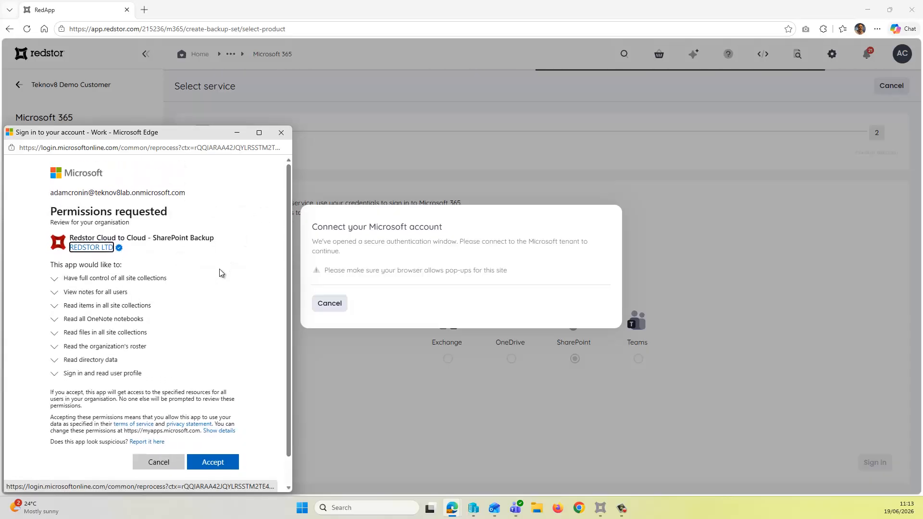
{"action": "left_click", "coordinate": [223, 462]}
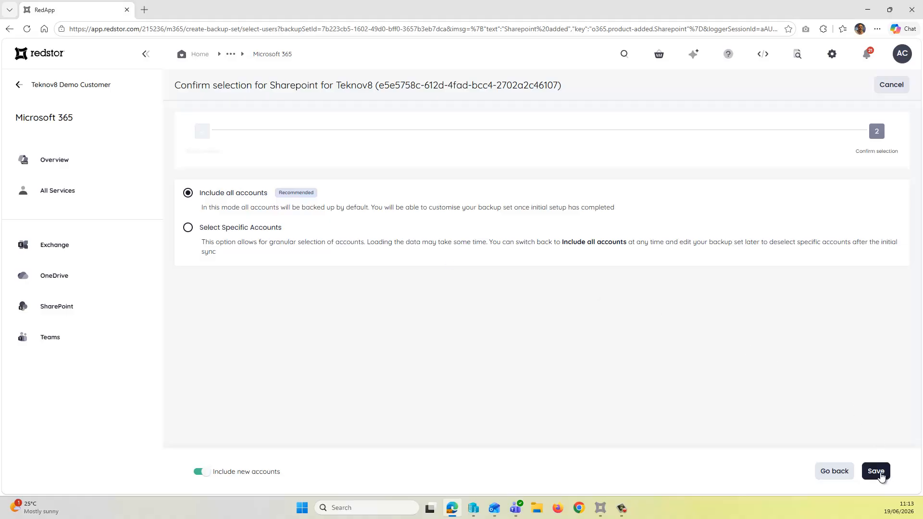
{"action": "left_click", "coordinate": [875, 472]}
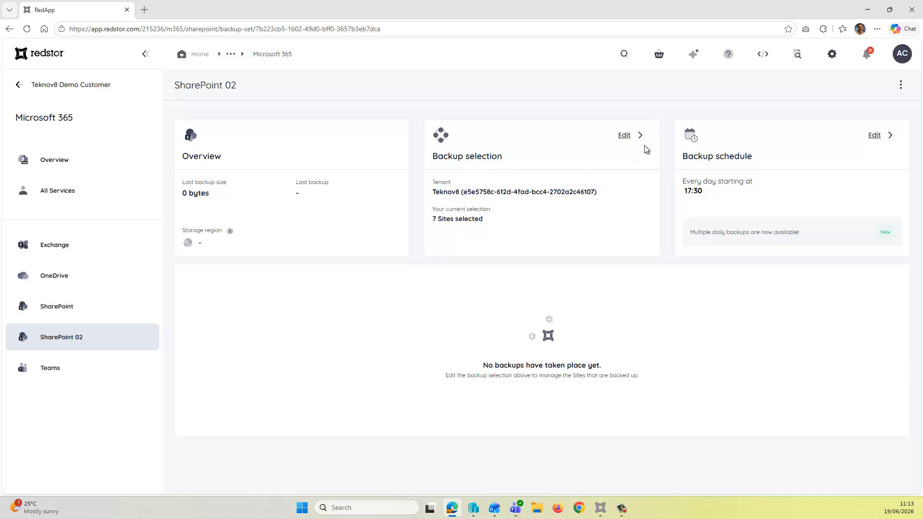
- Edit the SharePoint 02 backup selection so that only the Sharepoint Comms and Team Site sites are selected
{"action": "left_click", "coordinate": [626, 135]}
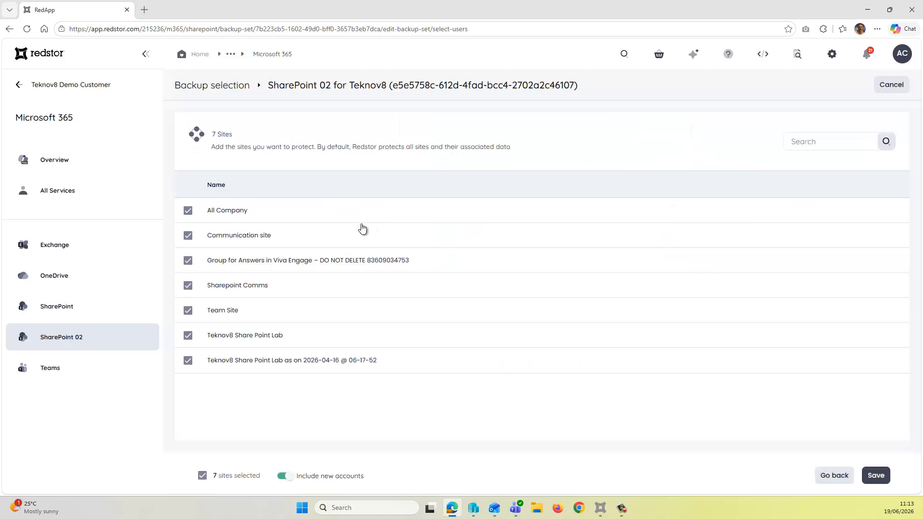
{"action": "left_click", "coordinate": [188, 211]}
{"action": "left_click", "coordinate": [188, 260]}
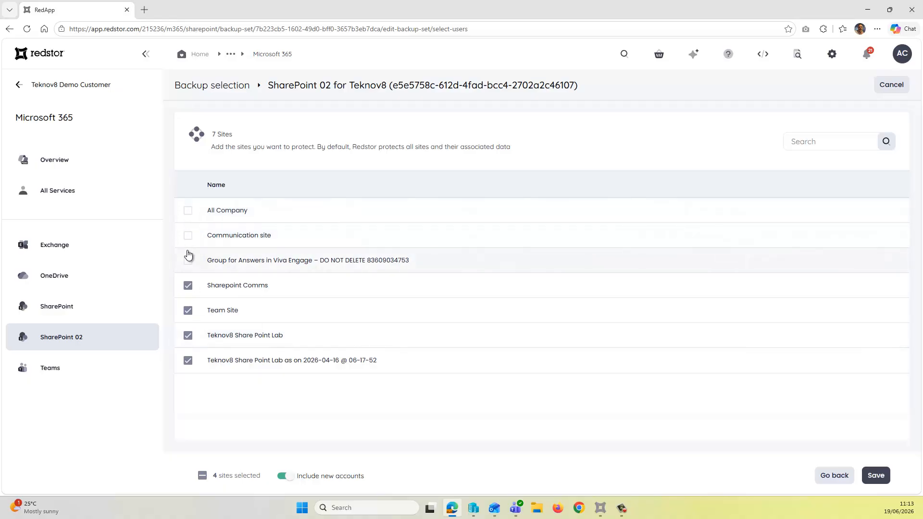
{"action": "left_click", "coordinate": [202, 476]}
{"action": "left_click", "coordinate": [204, 476]}
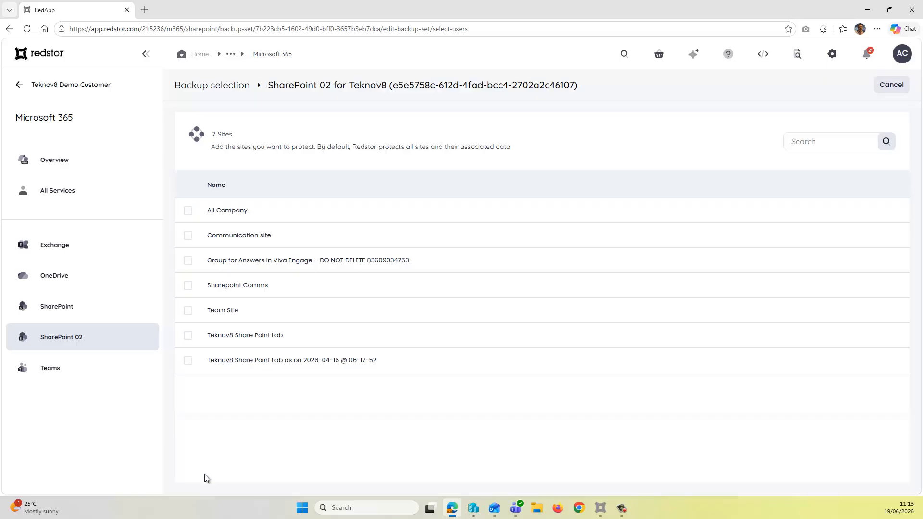
{"action": "left_click", "coordinate": [188, 311]}
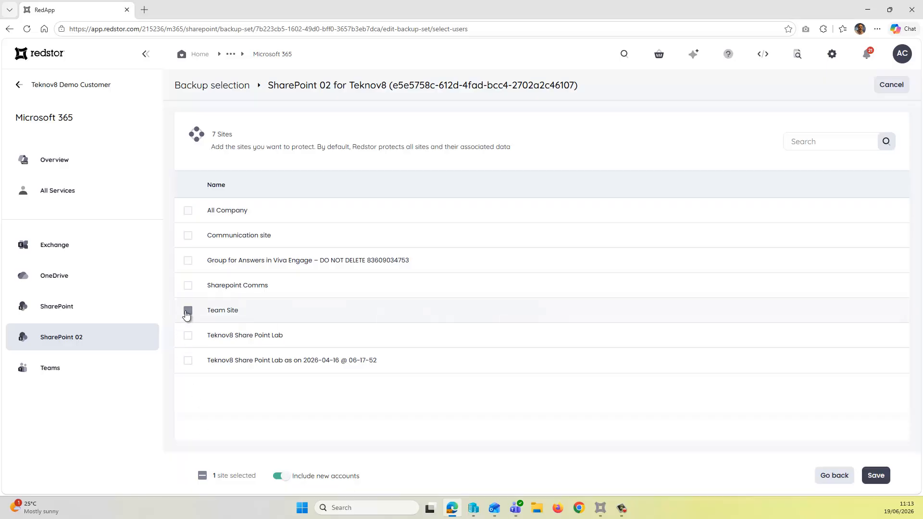
{"action": "left_click", "coordinate": [188, 286]}
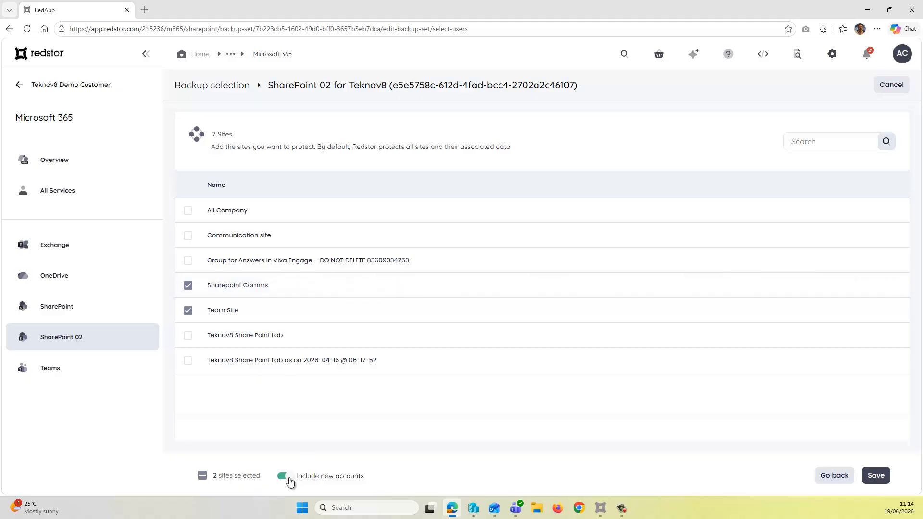
- Turn off automatic inclusion of new accounts for SharePoint 02 and save the backup selection
{"action": "left_click", "coordinate": [288, 477]}
{"action": "left_click", "coordinate": [288, 477]}
{"action": "left_click", "coordinate": [285, 477]}
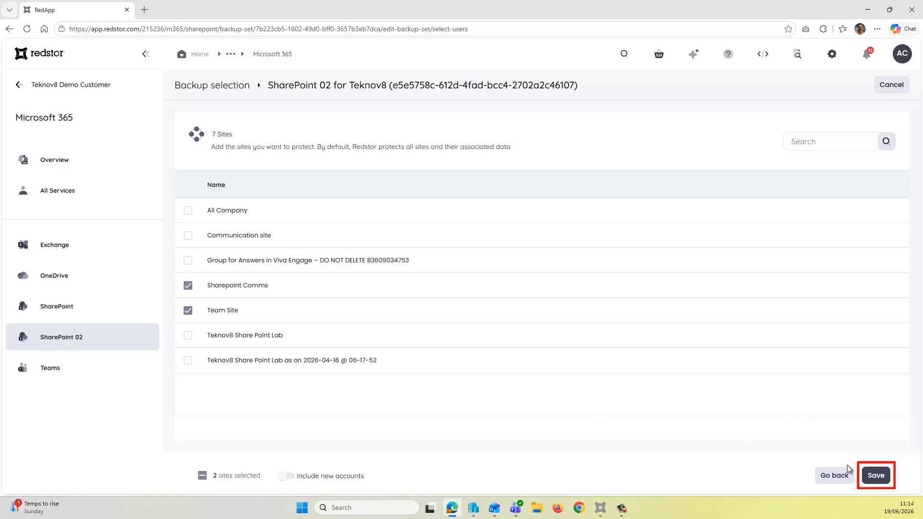
{"action": "left_click", "coordinate": [888, 481]}
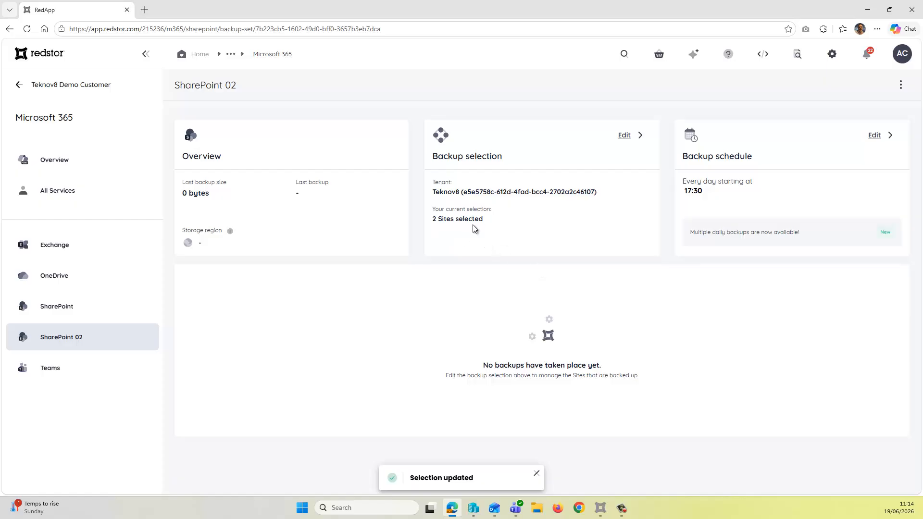
- Set the SharePoint 02 daily schedule to 3 backups per day, save it, and start a manual backup of the set
{"action": "left_click", "coordinate": [876, 135]}
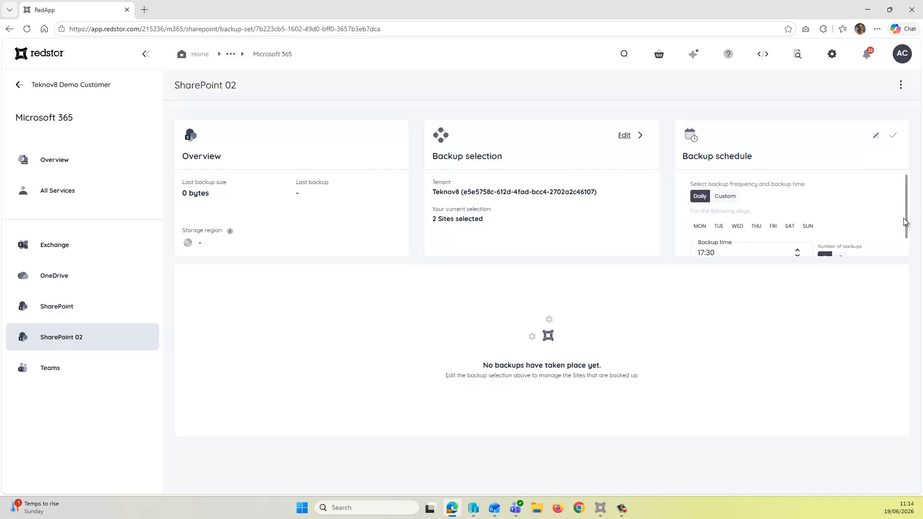
{"action": "scroll", "coordinate": [898, 230], "scroll_direction": "down", "scroll_amount": 1}
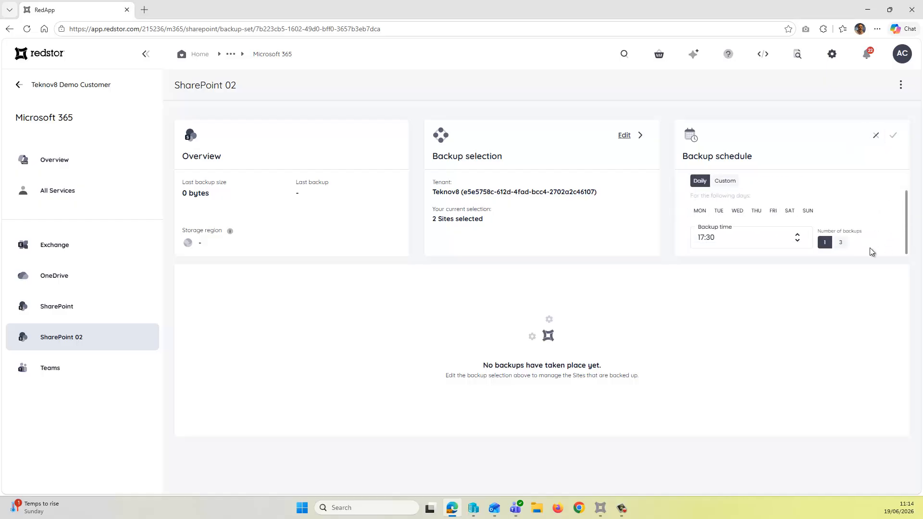
{"action": "left_click", "coordinate": [843, 244]}
{"action": "left_click", "coordinate": [893, 135]}
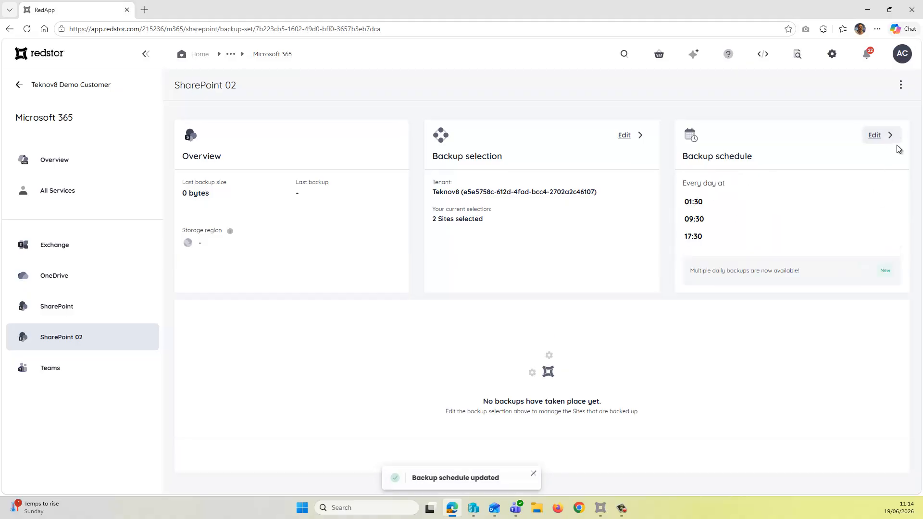
{"action": "left_click", "coordinate": [900, 85]}
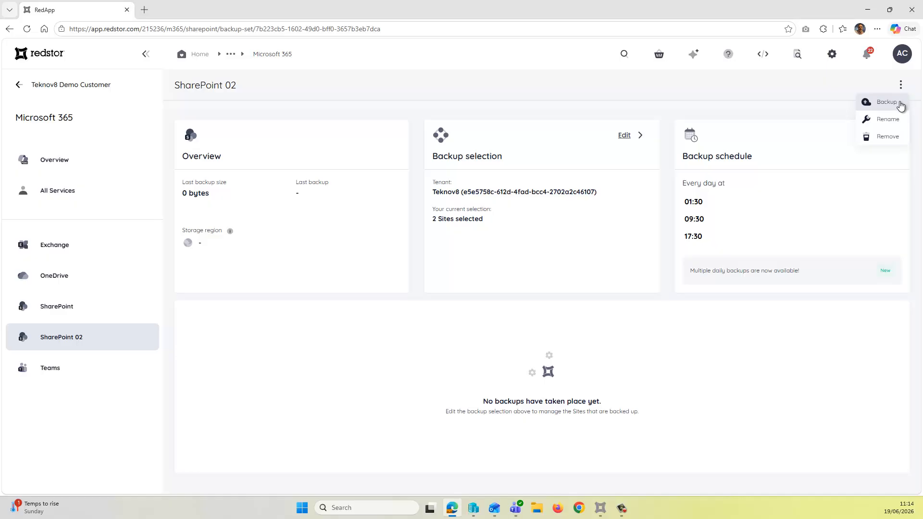
{"action": "left_click", "coordinate": [886, 102]}
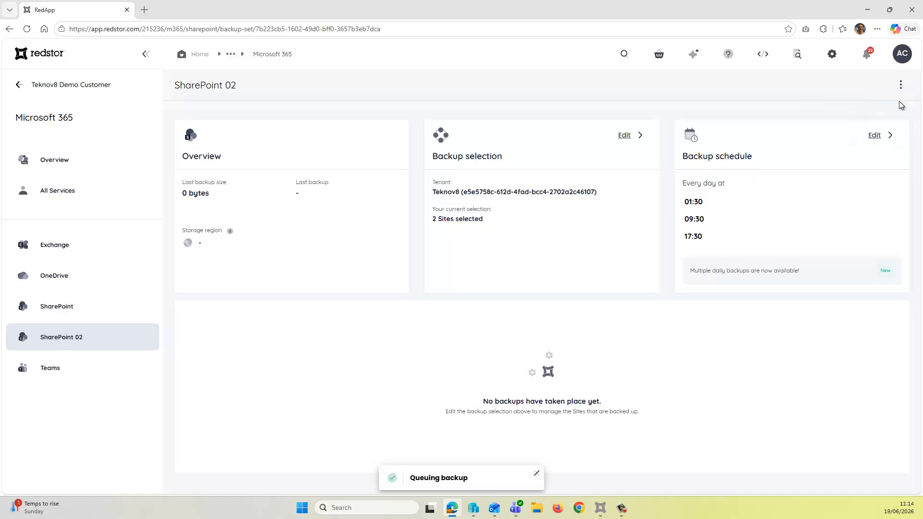